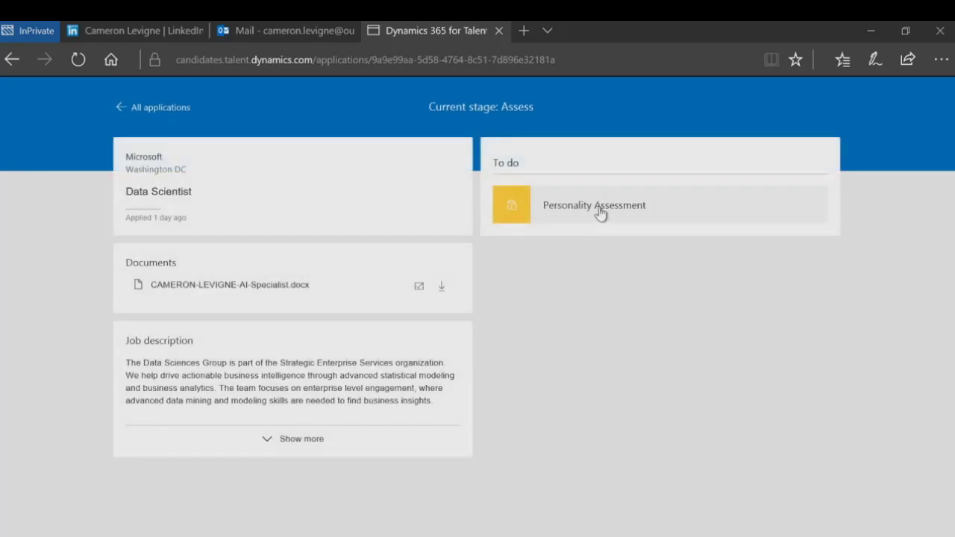
# - Start the Personality Assessment to-do, opening it in a new tab
pyautogui.click(599, 212)
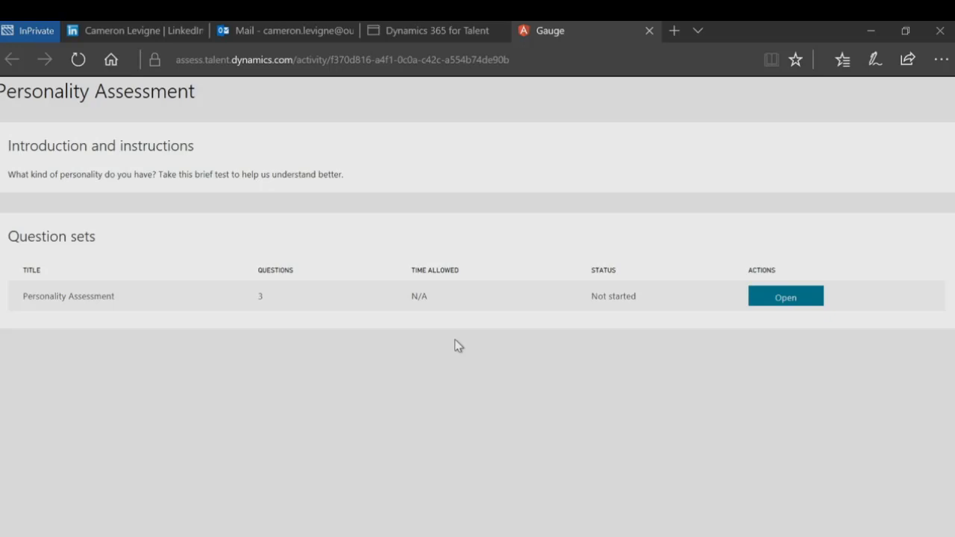
# - Answer the Gauge assessment Dog person, Family and Ice Hockey, and submit it
pyautogui.click(813, 301)
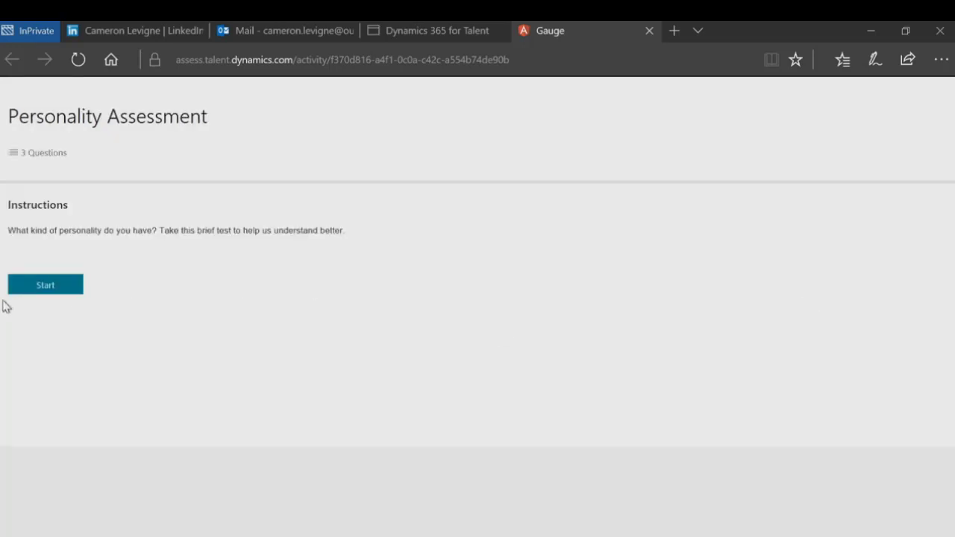
pyautogui.click(44, 289)
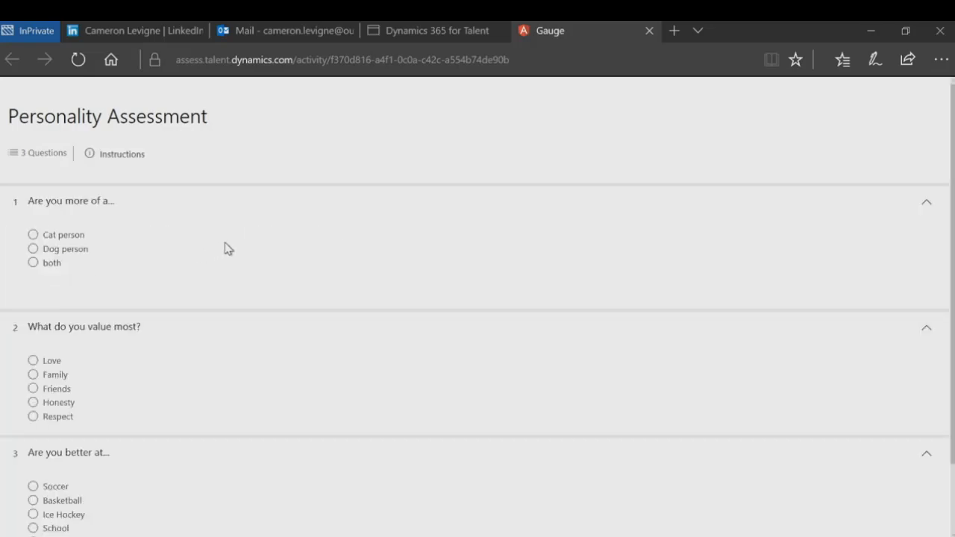
pyautogui.scroll(-2, 241, 314)
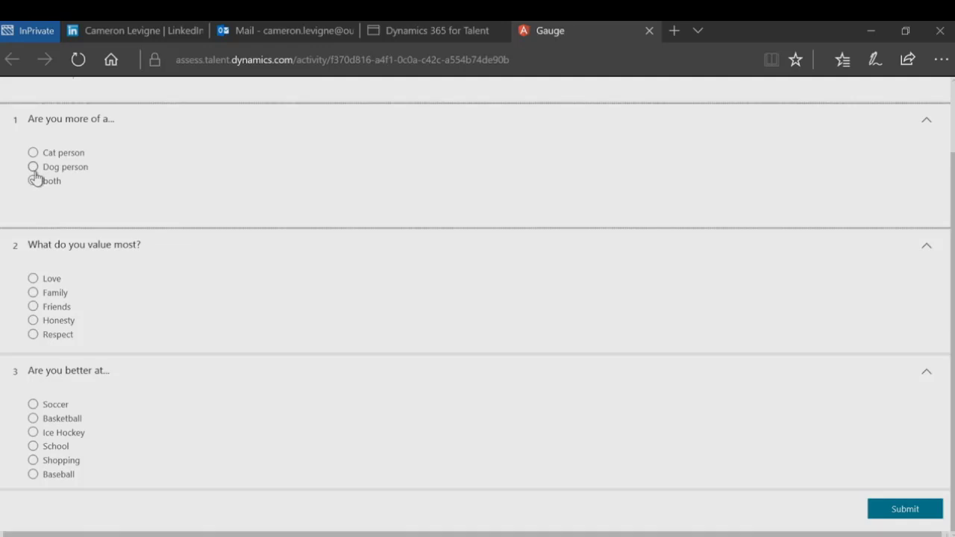
pyautogui.click(33, 167)
pyautogui.click(35, 293)
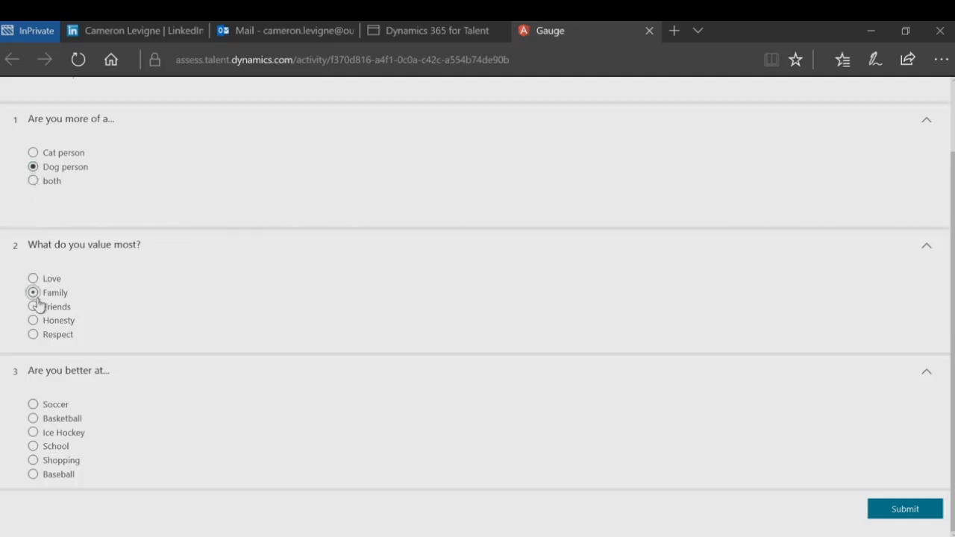
pyautogui.click(34, 433)
pyautogui.click(908, 510)
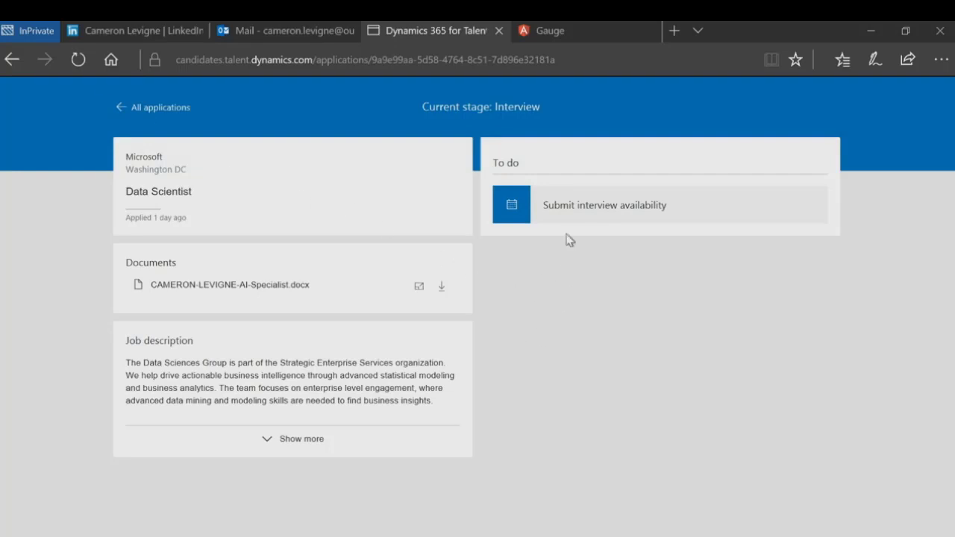
# - Submit interview availability for 10/31/2017
pyautogui.click(580, 205)
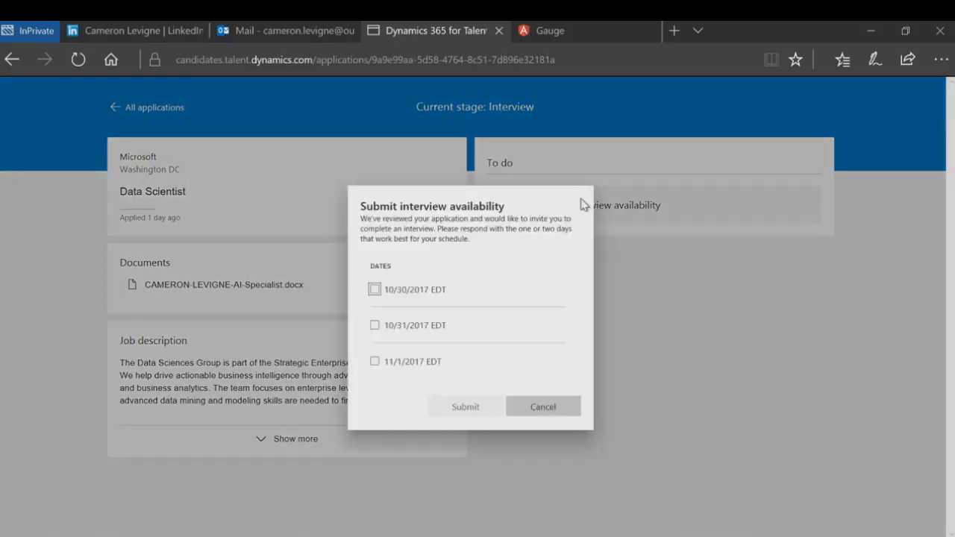
pyautogui.click(376, 328)
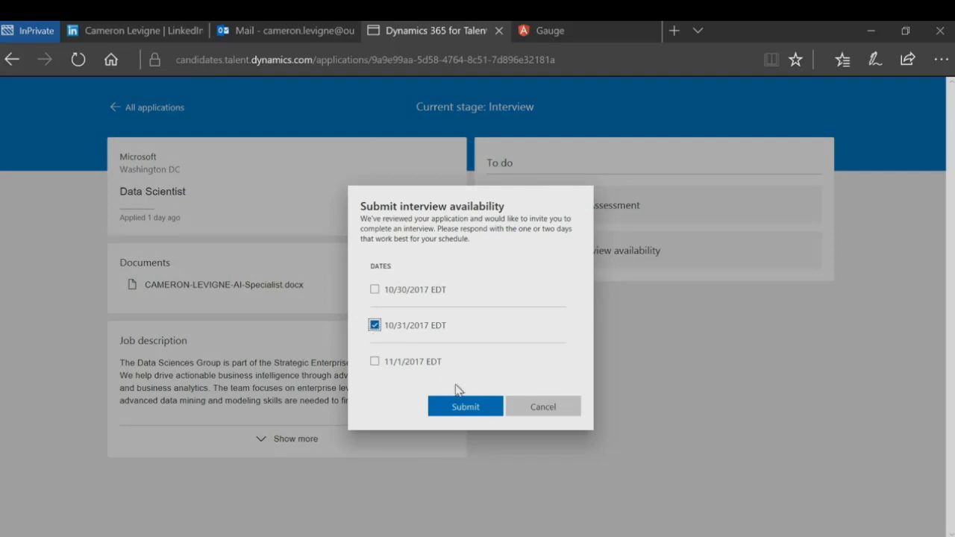
pyautogui.click(465, 413)
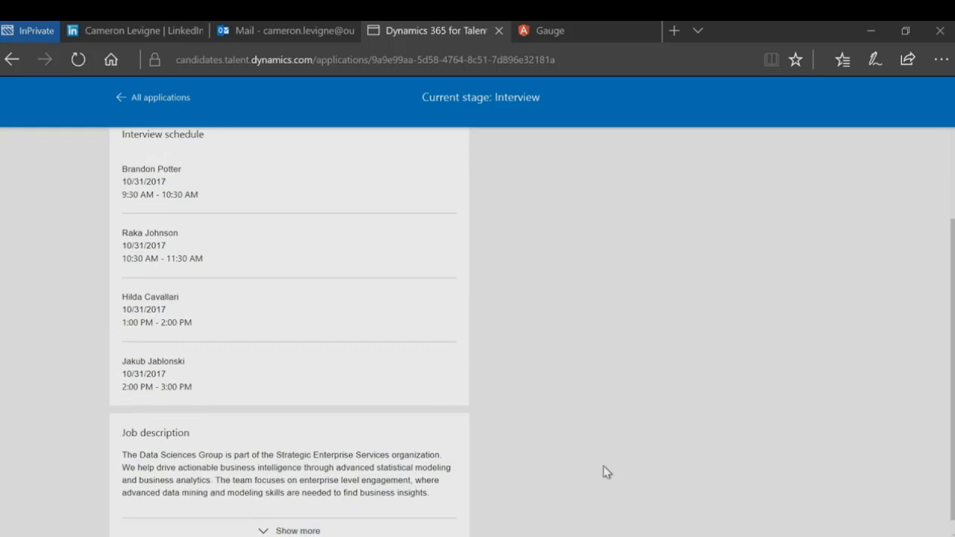
# - Scroll back up to the top of the application after reviewing the interview schedule
pyautogui.scroll(3, 590, 276)
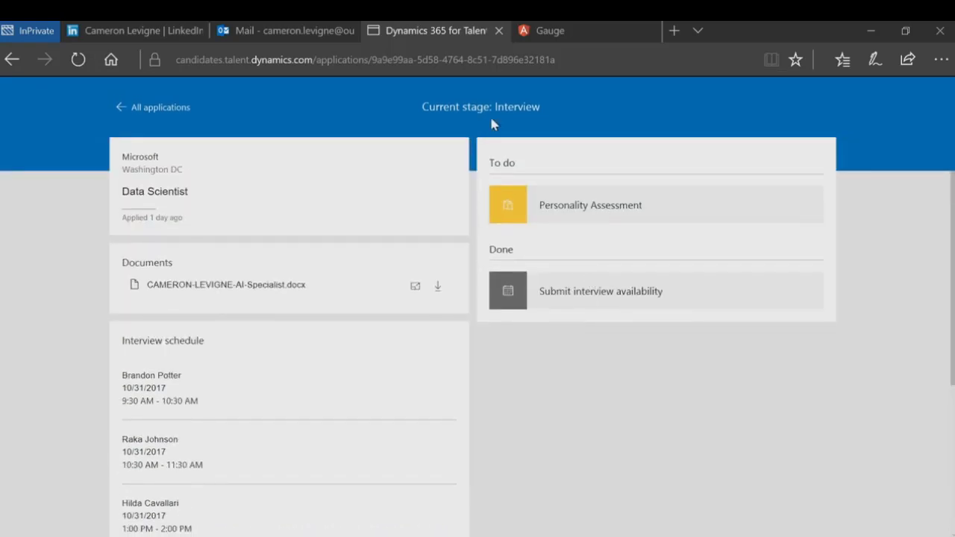